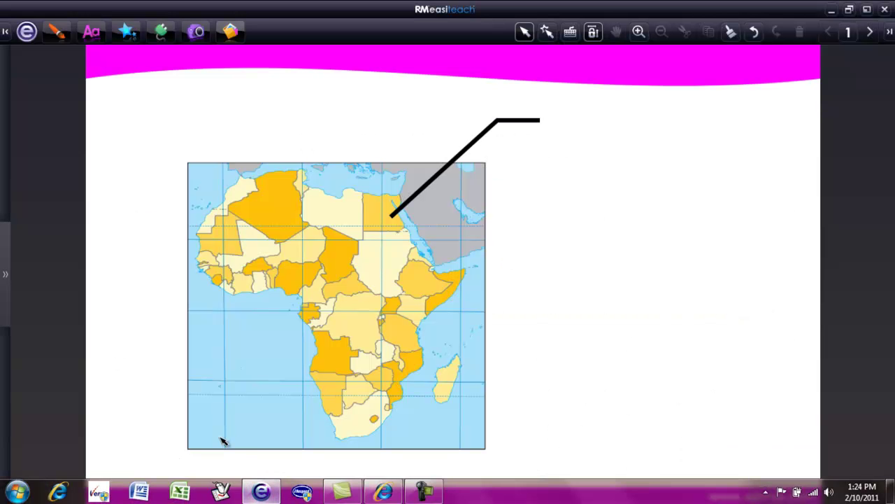
Show the text tools and switch to the plain Create text mode.
click(93, 37)
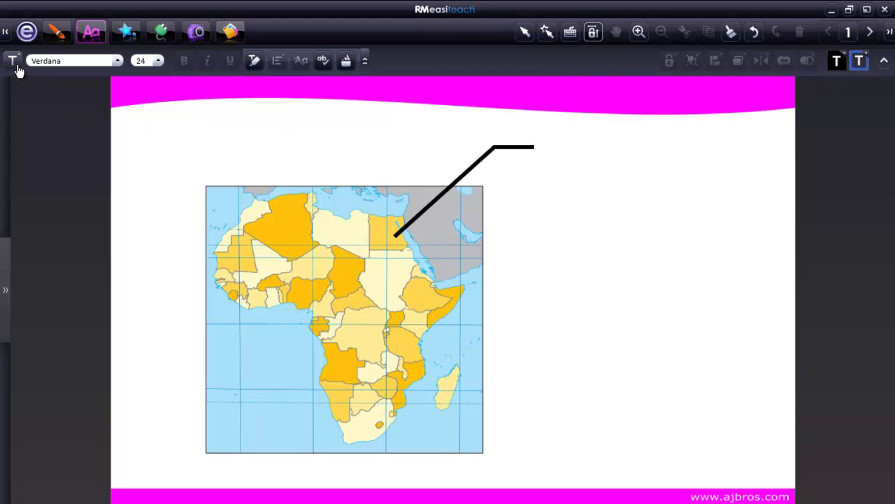
click(13, 60)
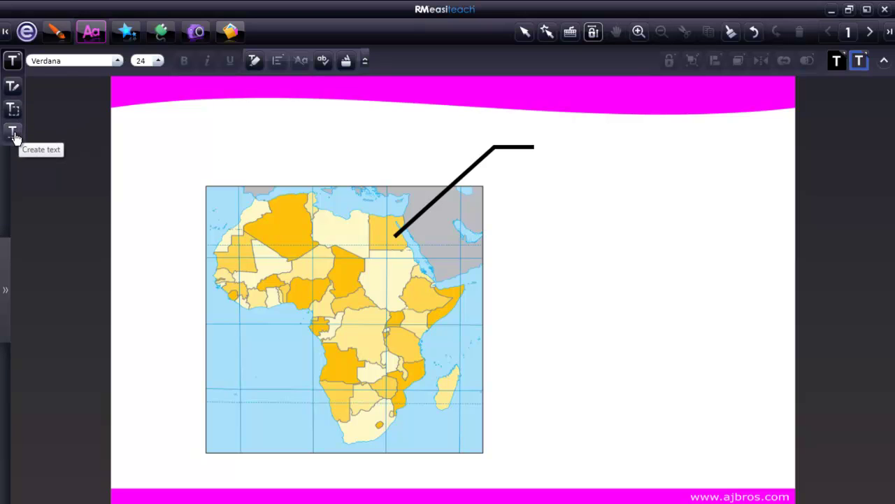
click(15, 137)
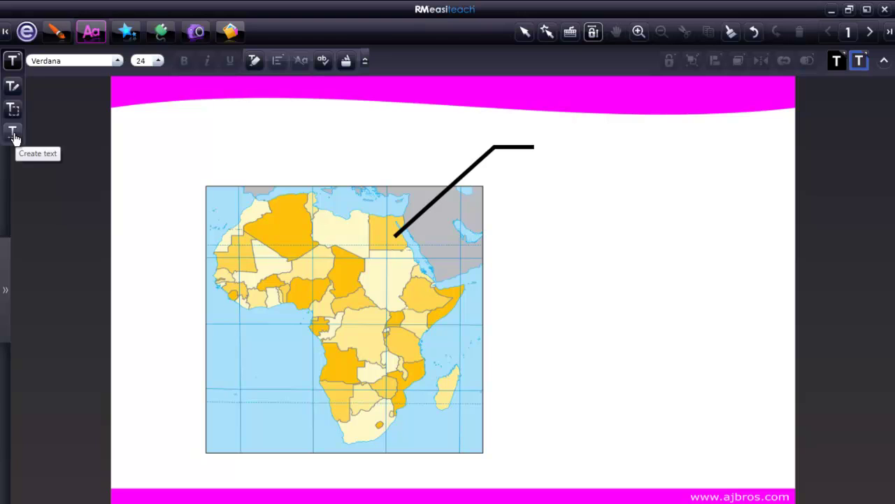
Type an 'Egypt' label at the end of the black line from Egypt.
click(14, 136)
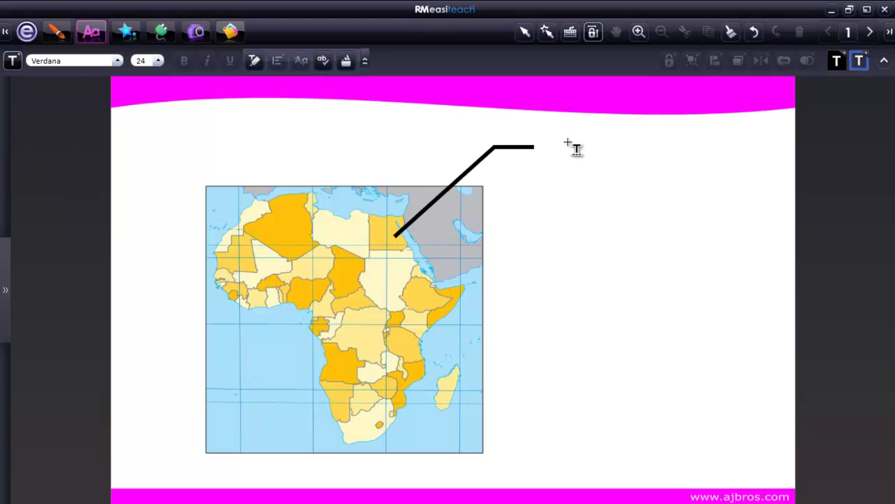
click(537, 137)
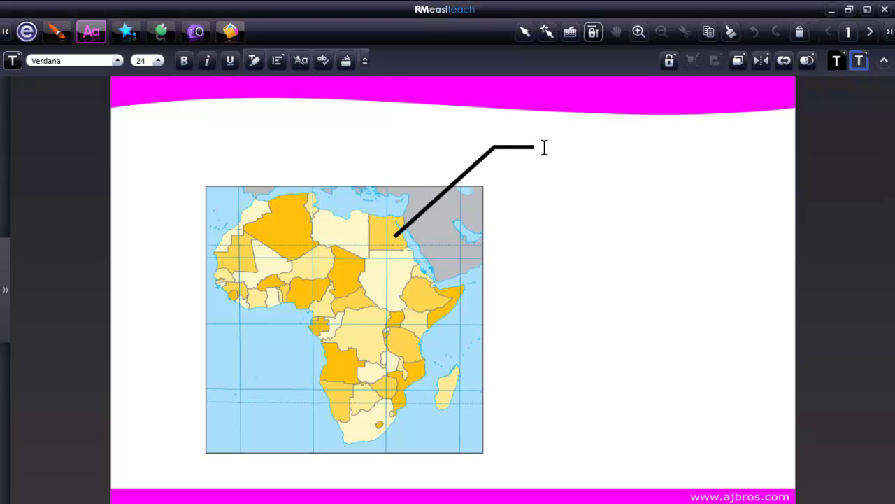
click(545, 147)
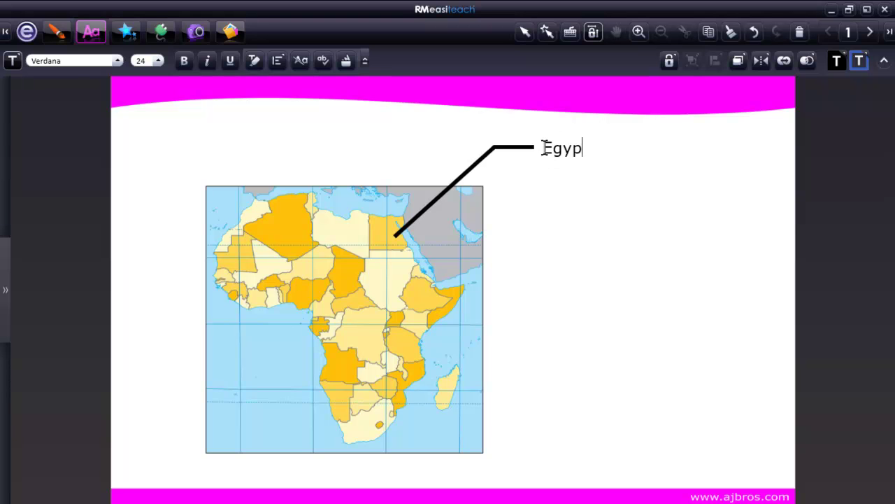
click(625, 250)
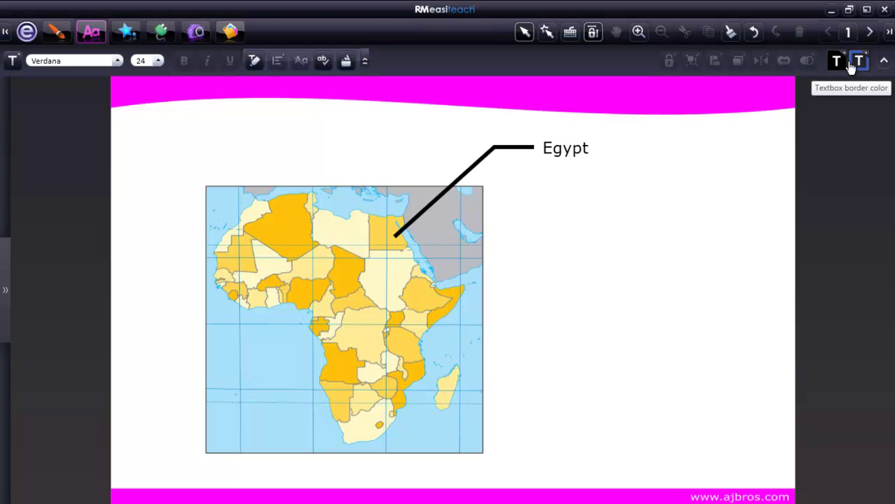
Create an orange 'Egypt' text and drag it over the black Egypt label.
click(836, 62)
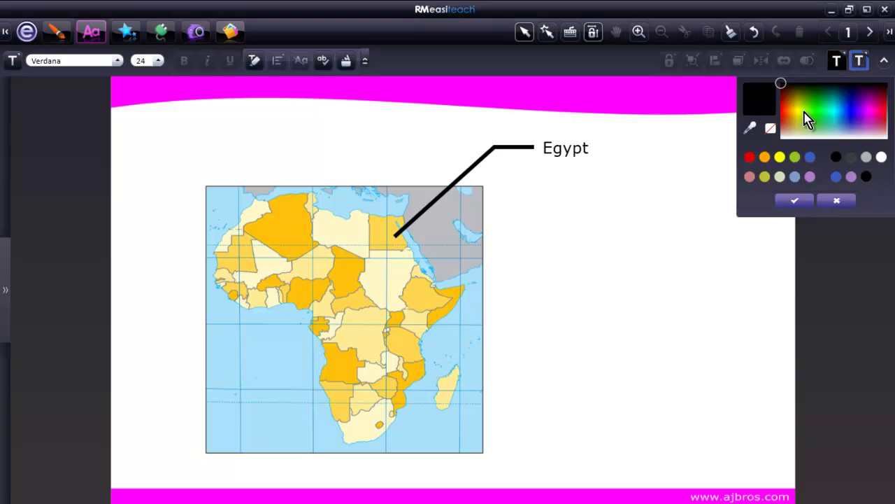
click(765, 158)
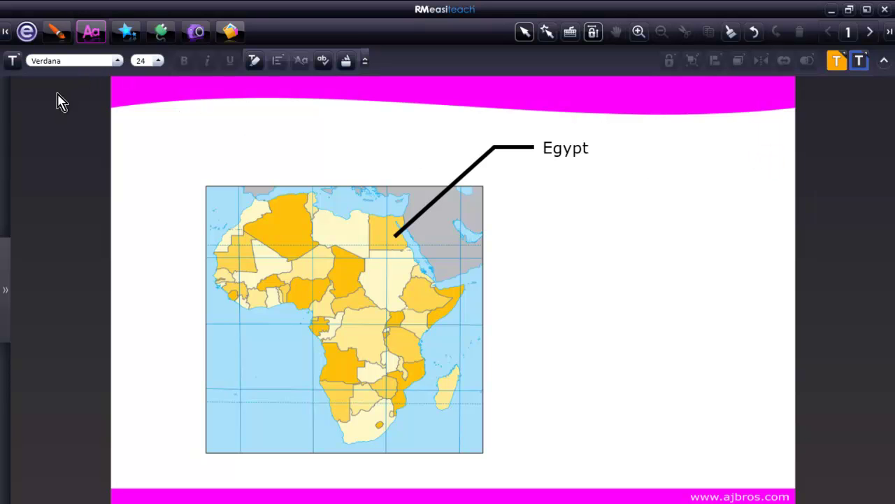
click(14, 63)
click(13, 130)
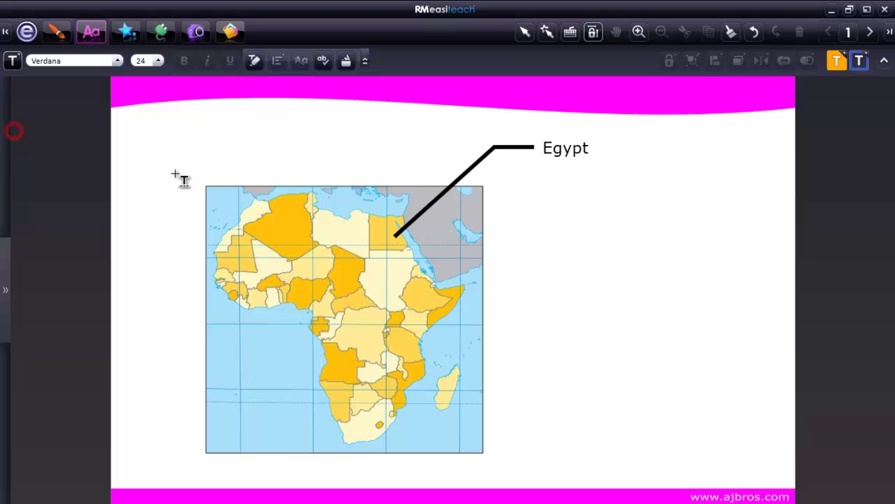
click(549, 205)
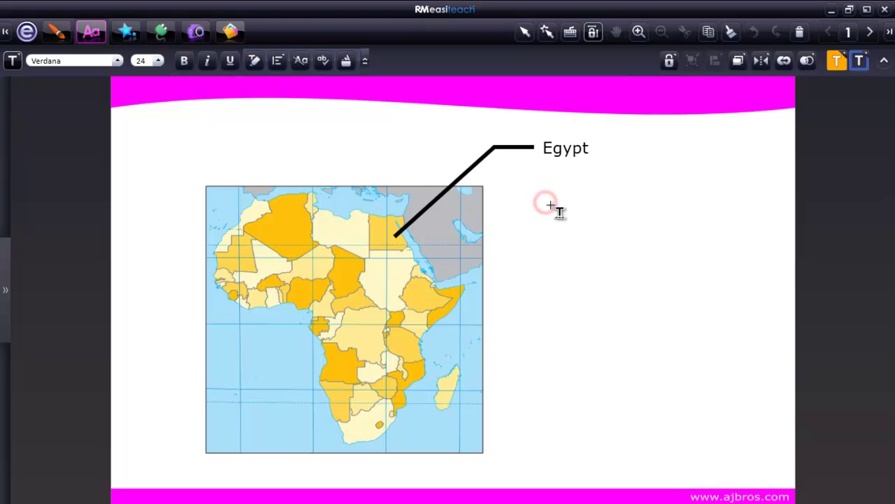
text(Egypt)
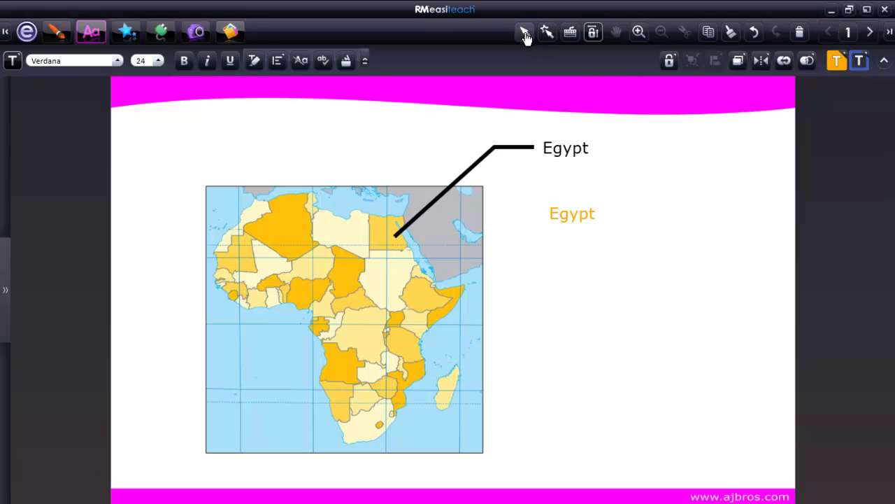
click(524, 33)
drag(572, 219, 565, 157)
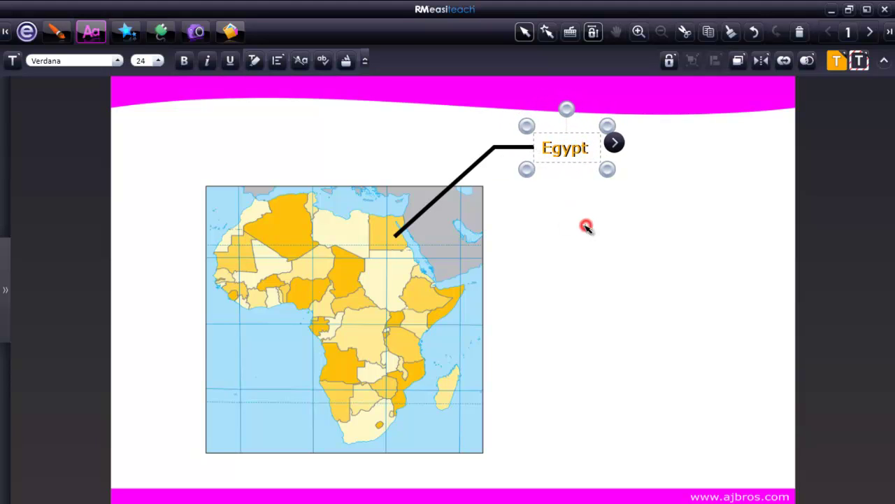
On page 2, draw a bordered text box between cheetah and hippo reading 'Animals of Africa'.
key(Page_Down)
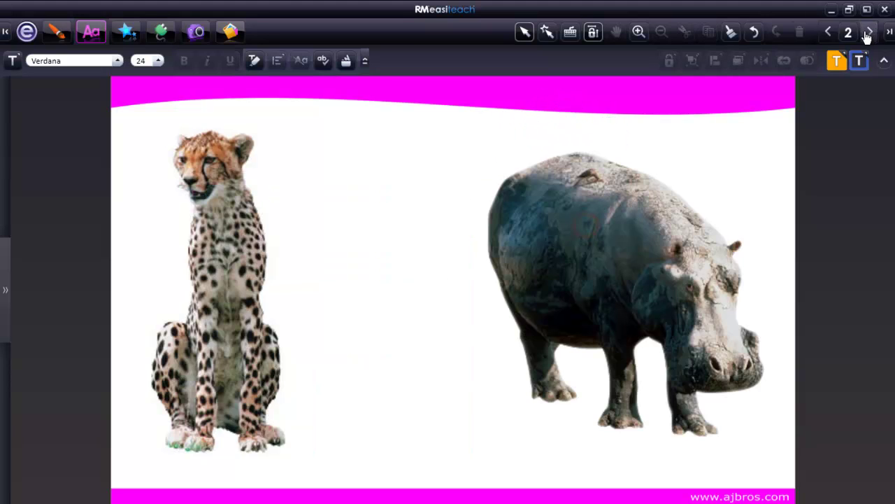
click(13, 60)
click(12, 109)
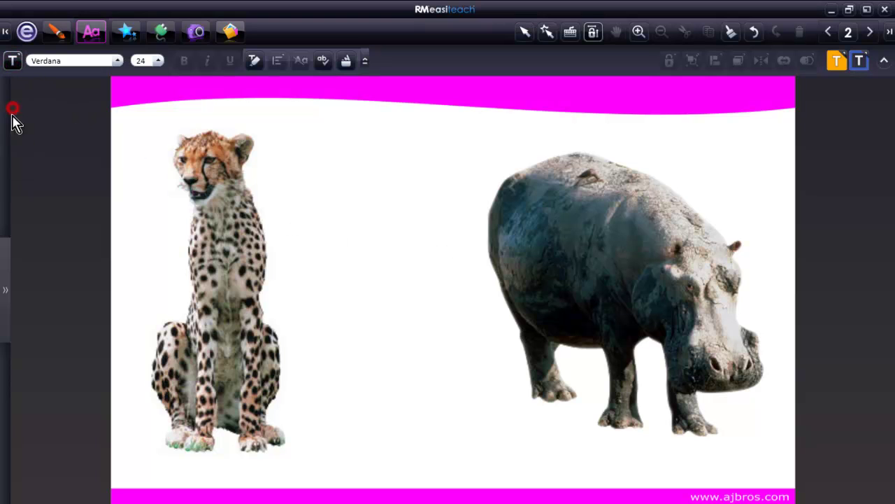
click(280, 125)
drag(401, 231, 491, 429)
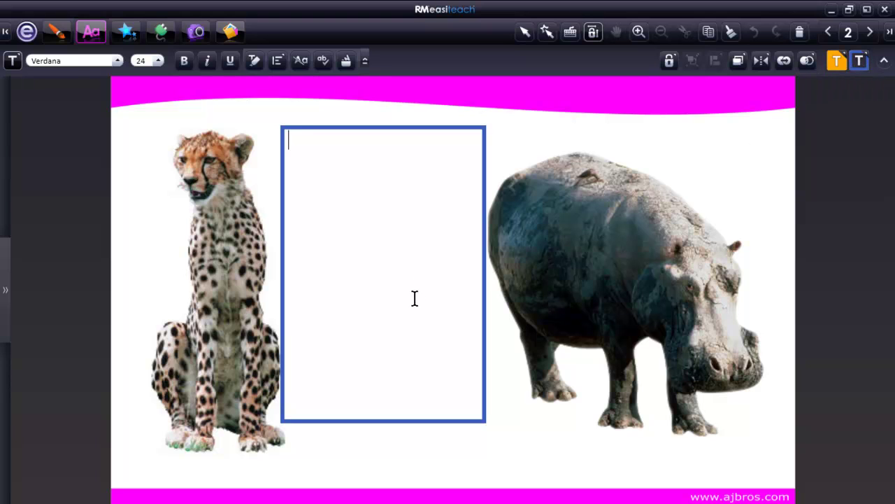
text(Animals of Africa)
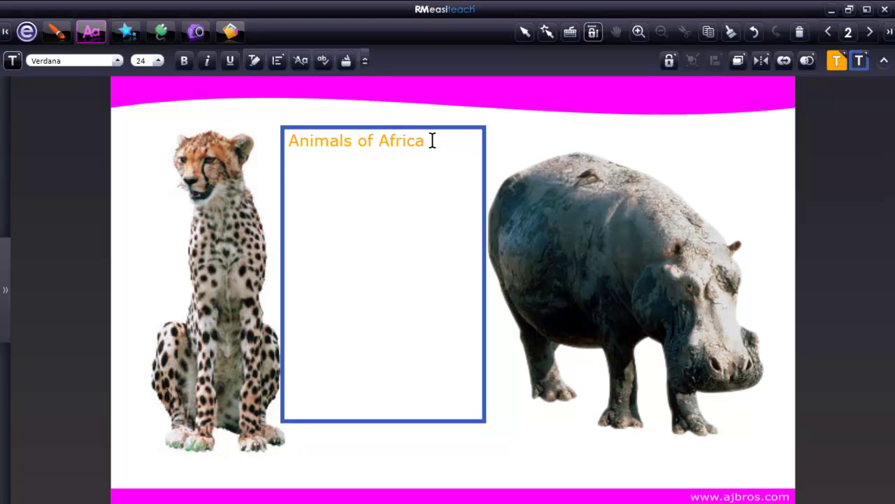
Format the 'Animals of Africa' title as Vijaya, size 48, in green.
drag(429, 140, 282, 147)
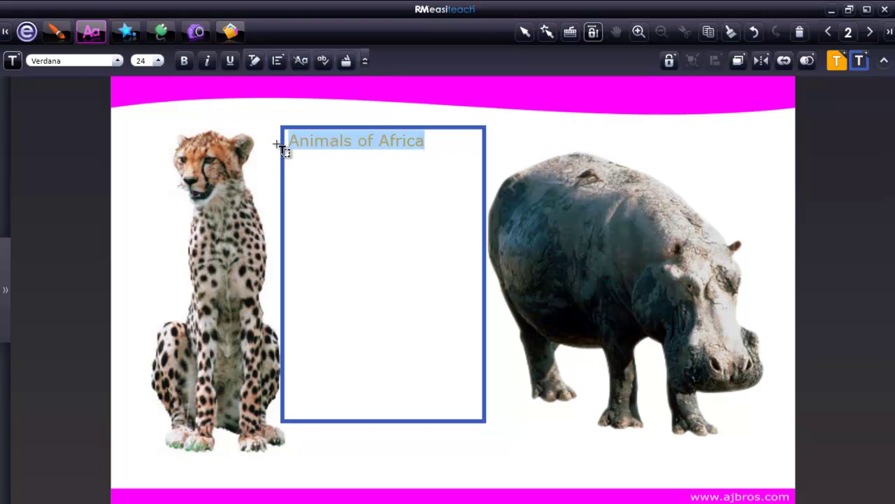
click(117, 60)
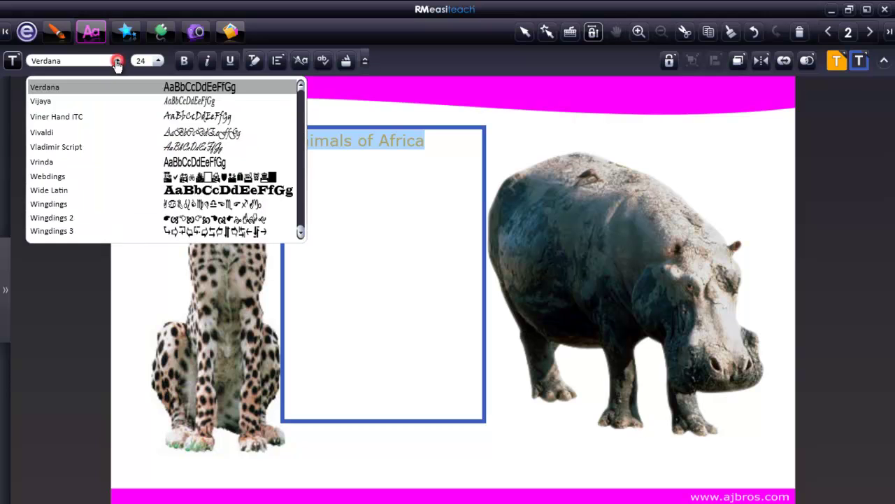
click(85, 102)
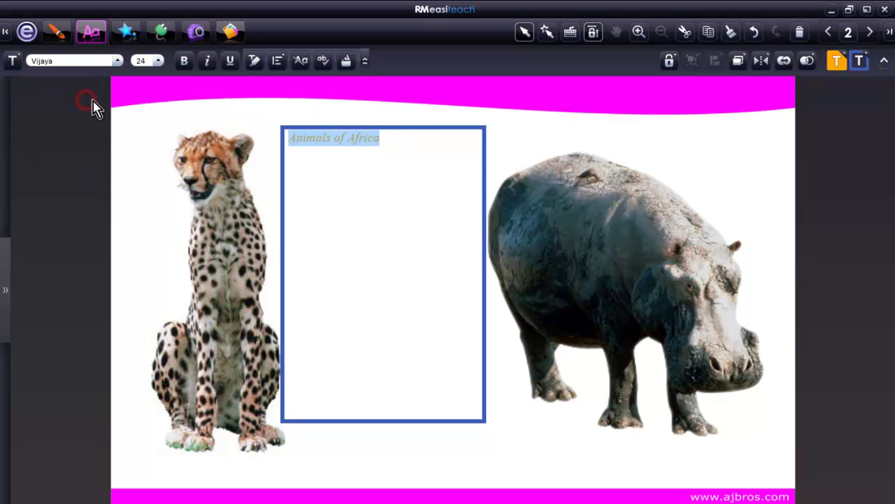
click(160, 62)
click(149, 189)
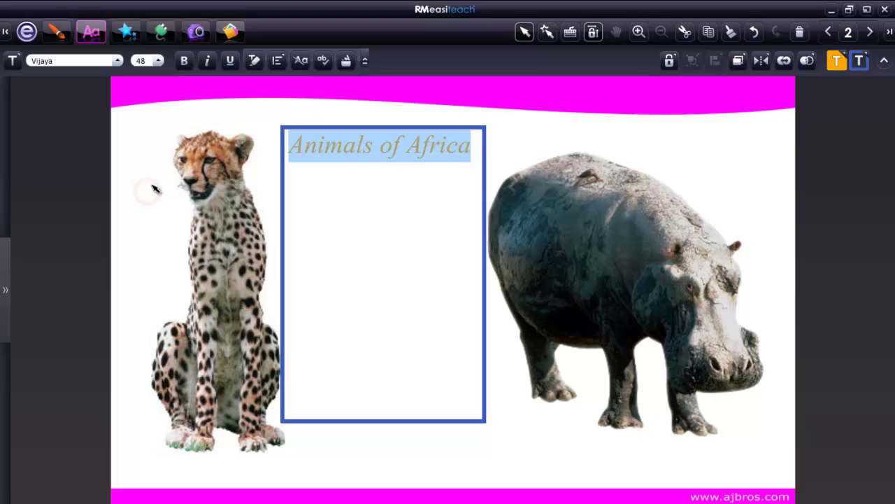
click(836, 63)
click(794, 157)
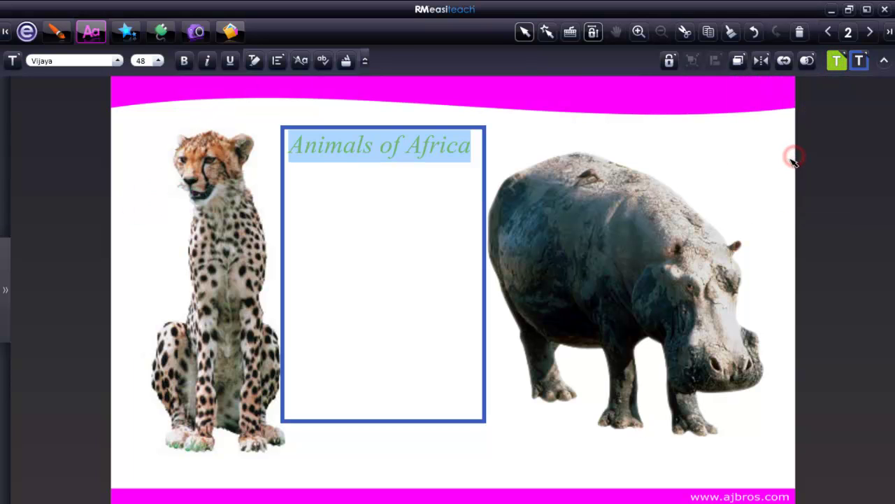
click(585, 130)
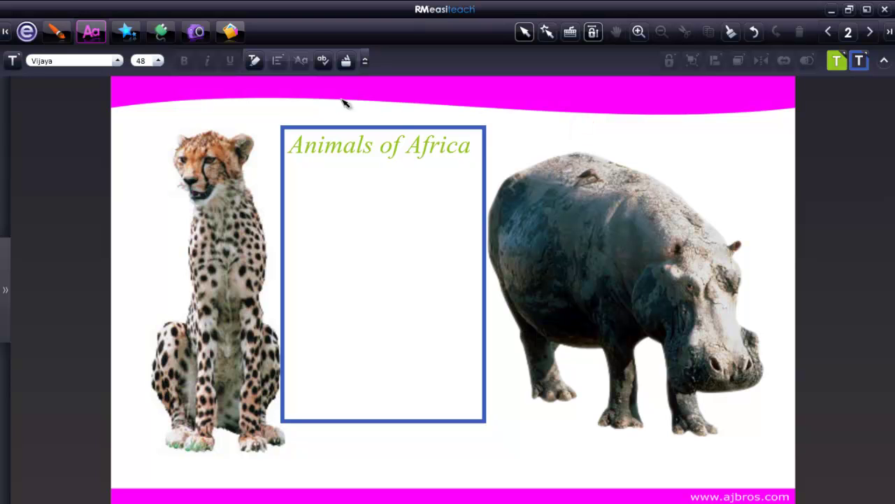
click(331, 154)
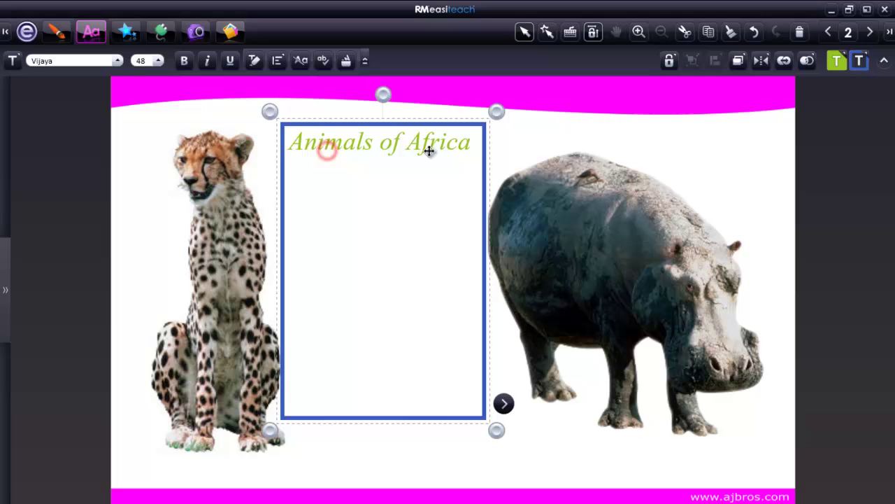
Apply Bold, Italic and Underline to the whole 'Animals of Africa' title.
double_click(474, 144)
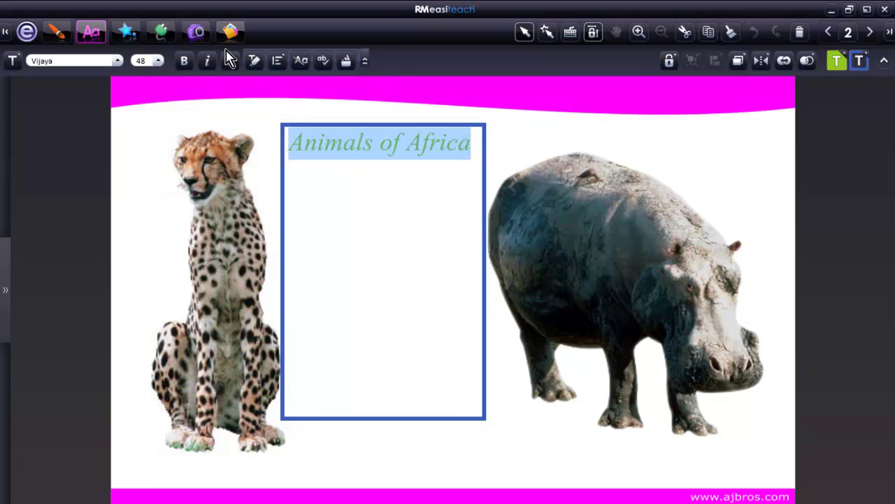
click(184, 61)
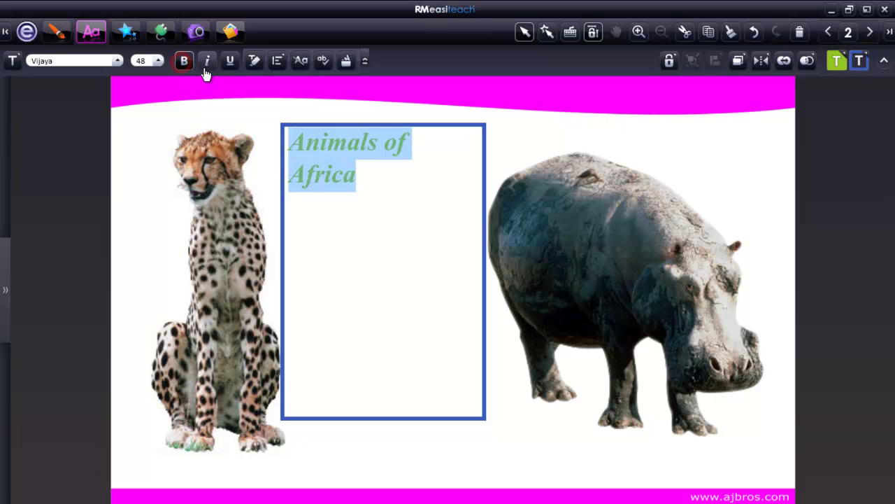
click(207, 62)
click(229, 62)
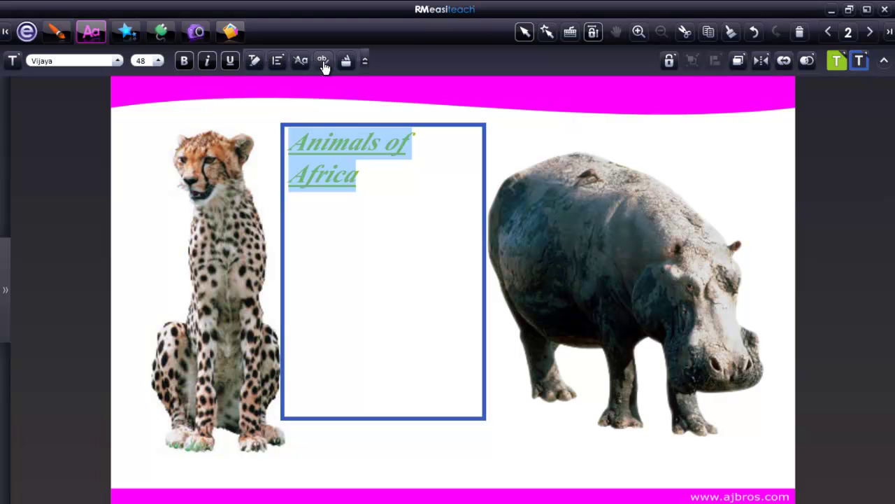
Open and then close the advanced text tools panel.
click(365, 64)
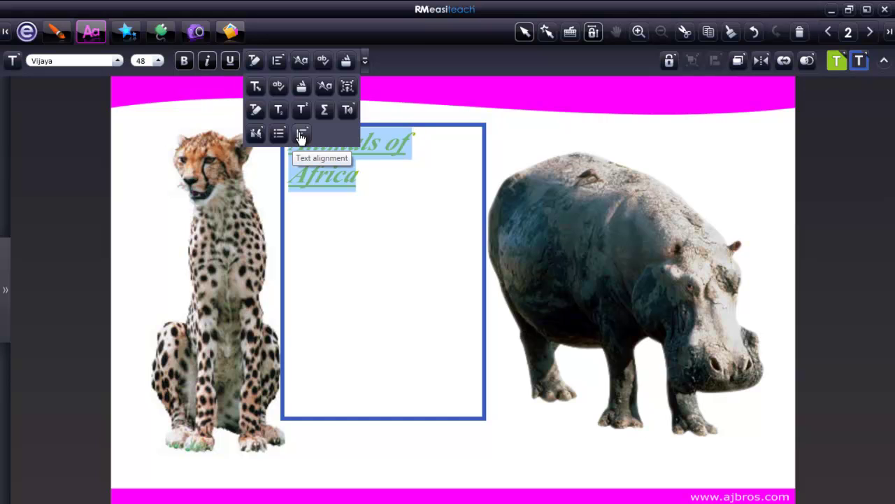
click(389, 89)
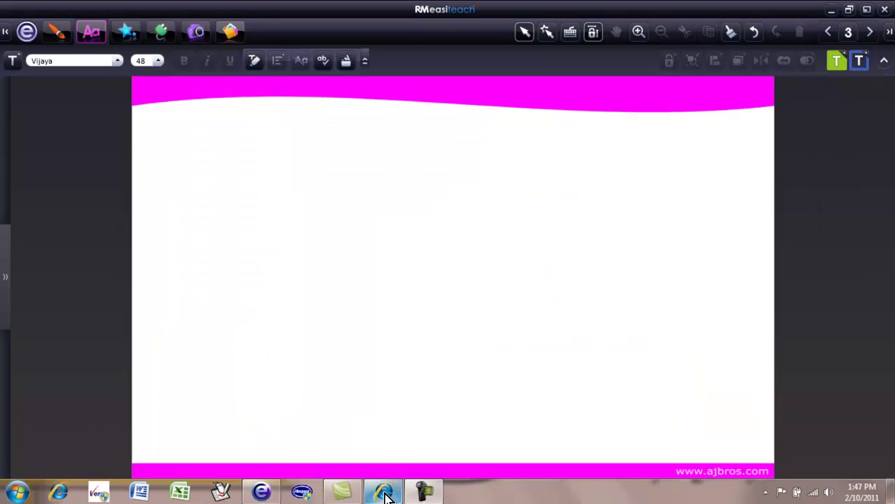
Copy the first paragraph of the BBC Galapagos article in Internet Explorer.
mouse_move(386, 496)
click(373, 429)
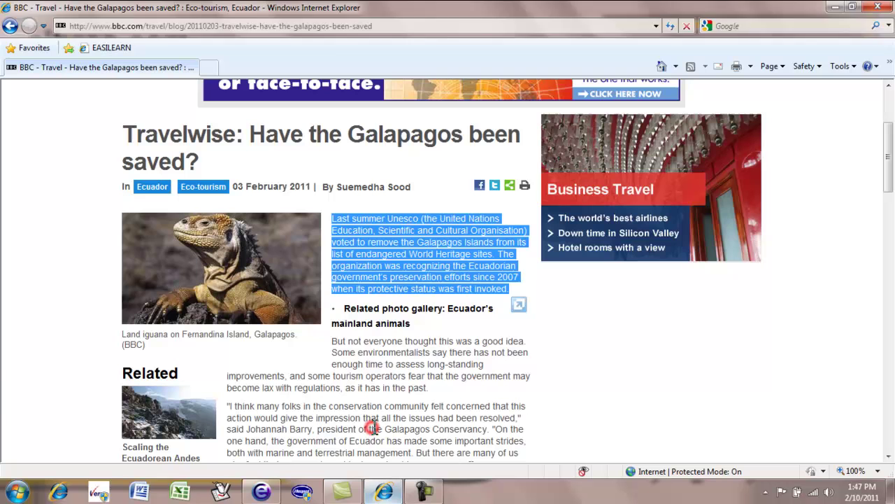
click(524, 273)
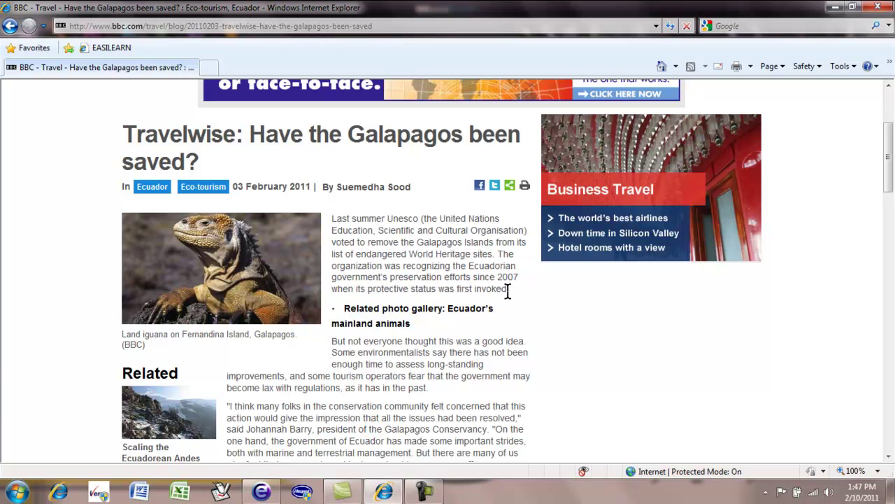
drag(509, 289, 328, 213)
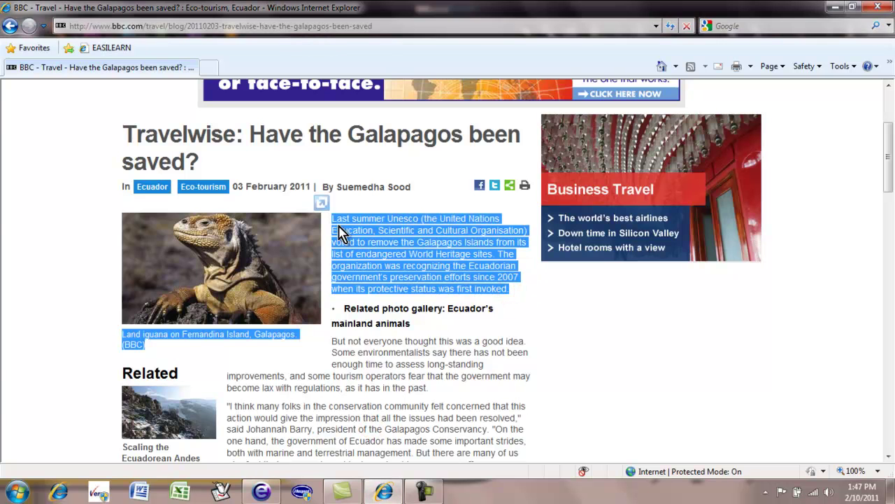
drag(520, 286, 343, 223)
right_click(401, 243)
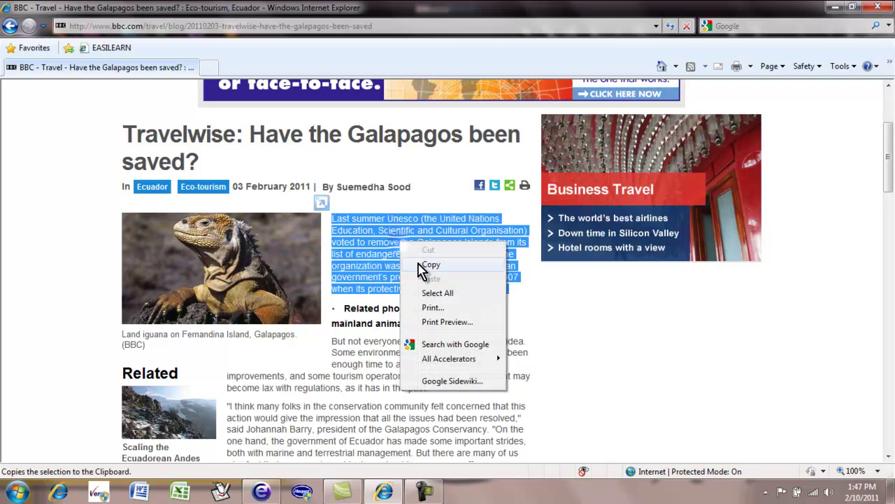
click(429, 266)
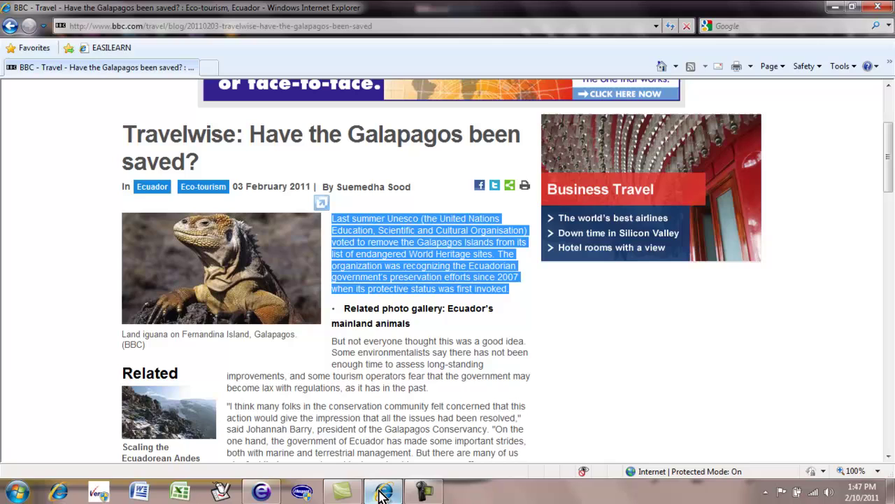
Paste the Galapagos paragraph as plain text near page 3's top left.
click(261, 491)
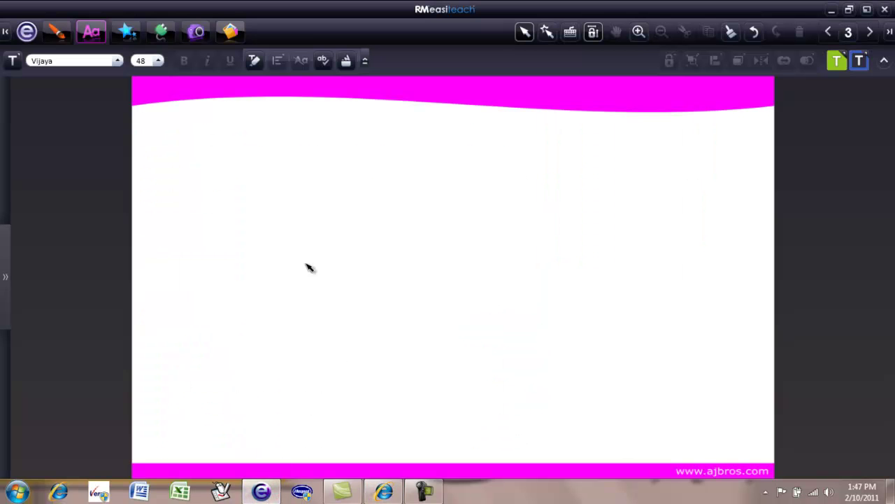
click(12, 60)
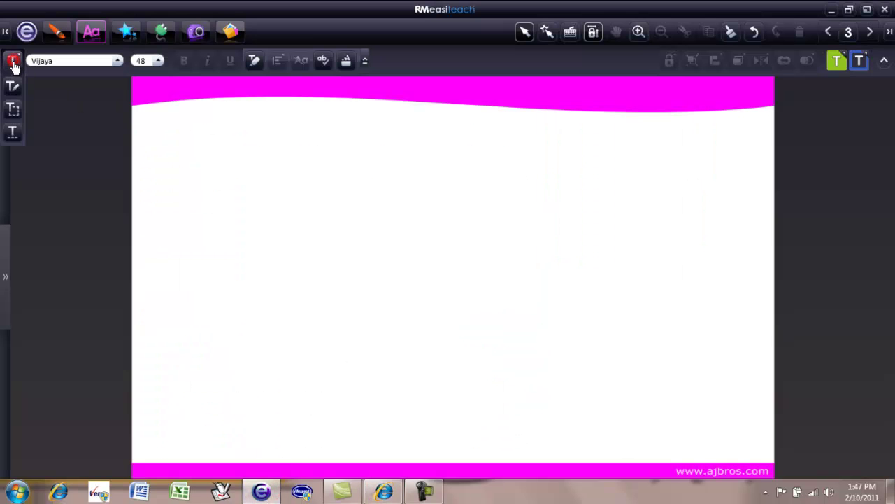
click(13, 135)
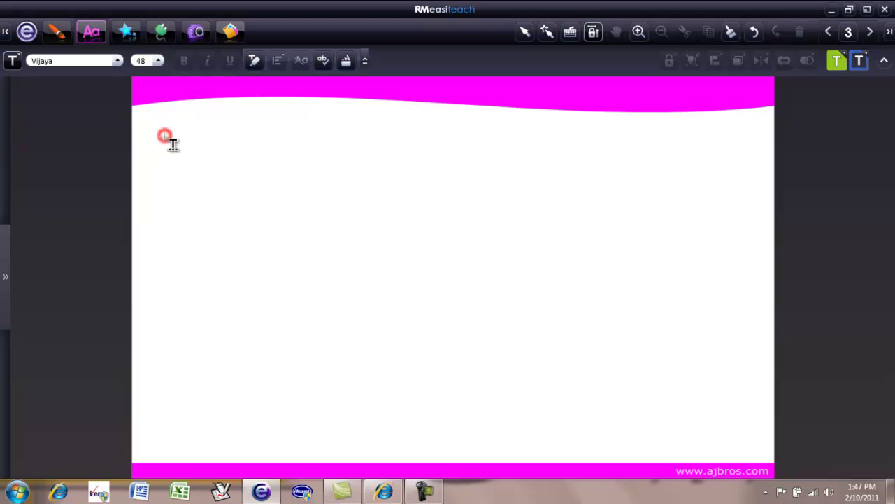
click(164, 136)
click(731, 31)
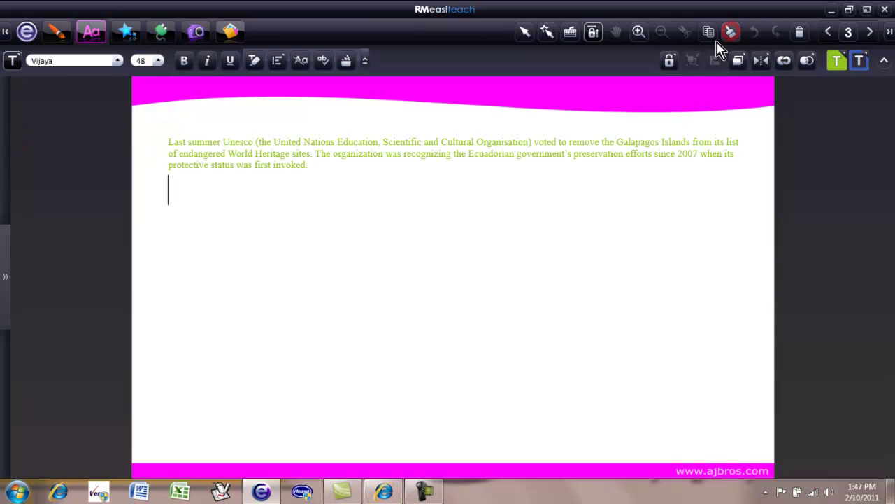
Draw a bordered text box on the lower left and paste the paragraph into it.
click(12, 61)
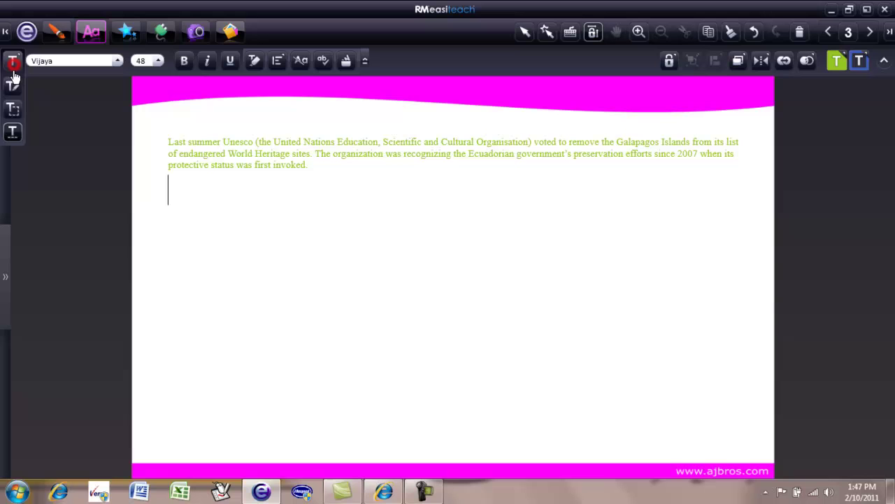
click(12, 107)
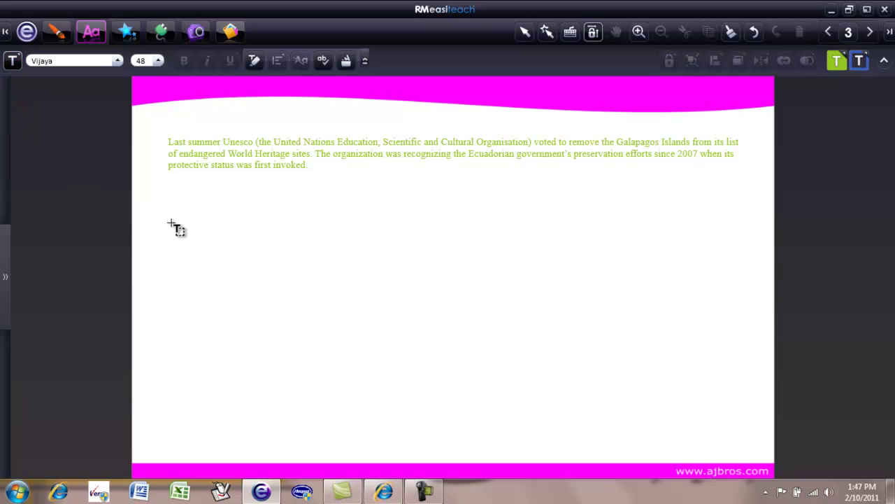
drag(172, 224, 363, 429)
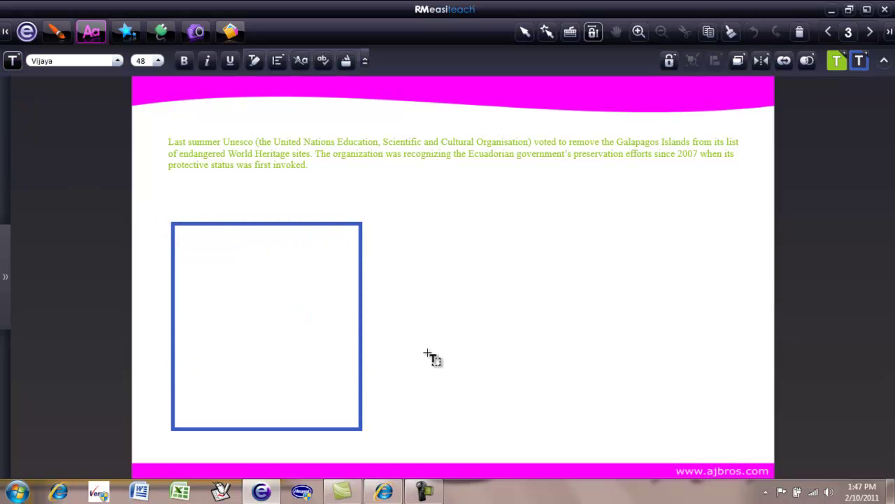
click(730, 33)
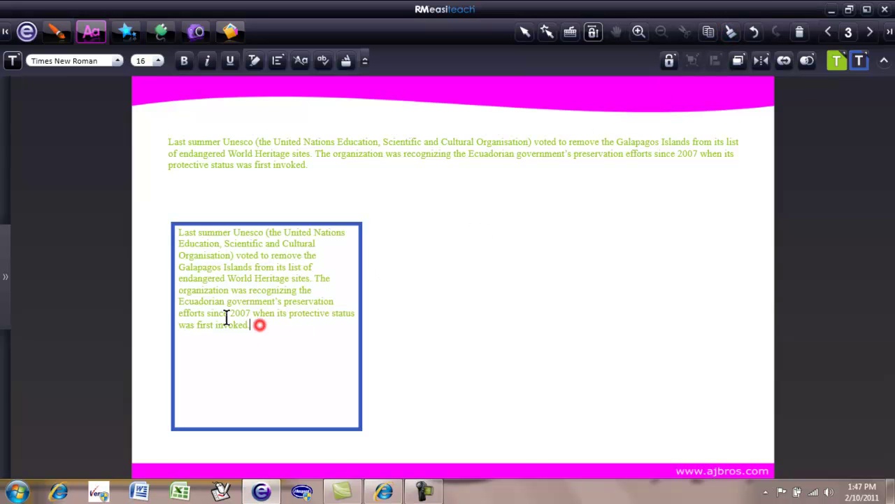
Format the boxed paragraph as Trebuchet MS, bold, italic, size 28.
drag(258, 318, 156, 214)
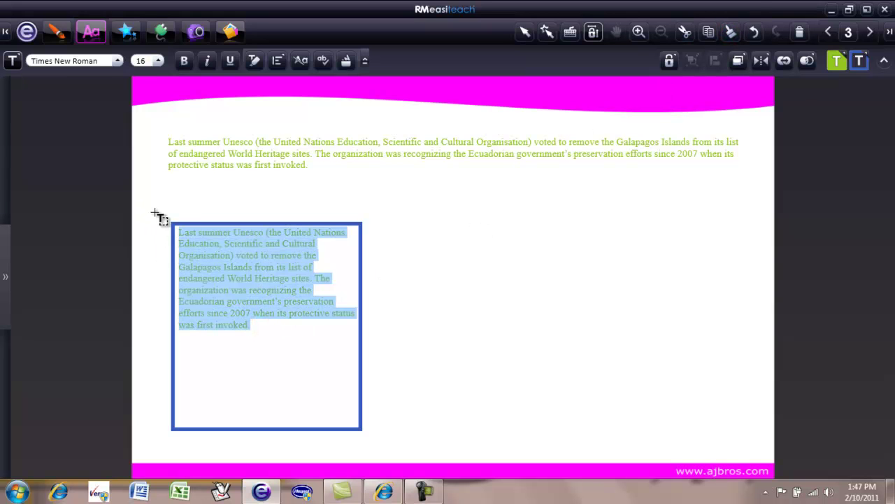
click(117, 61)
click(70, 117)
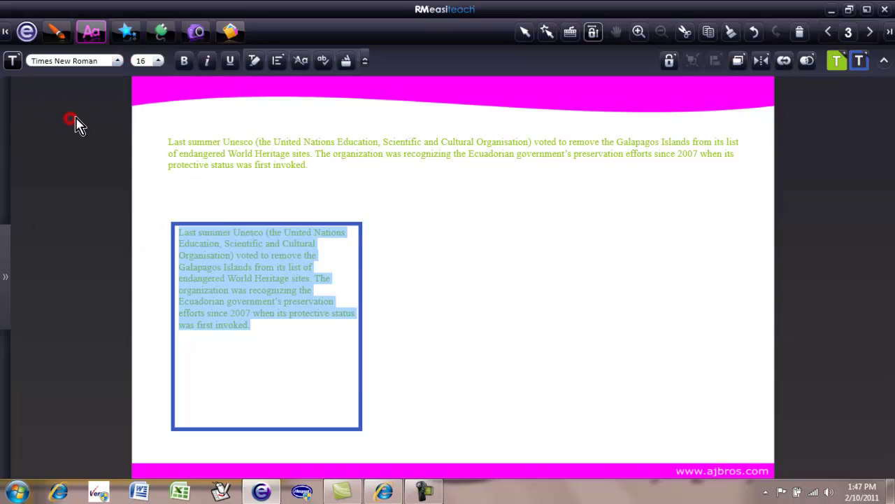
click(184, 61)
click(209, 62)
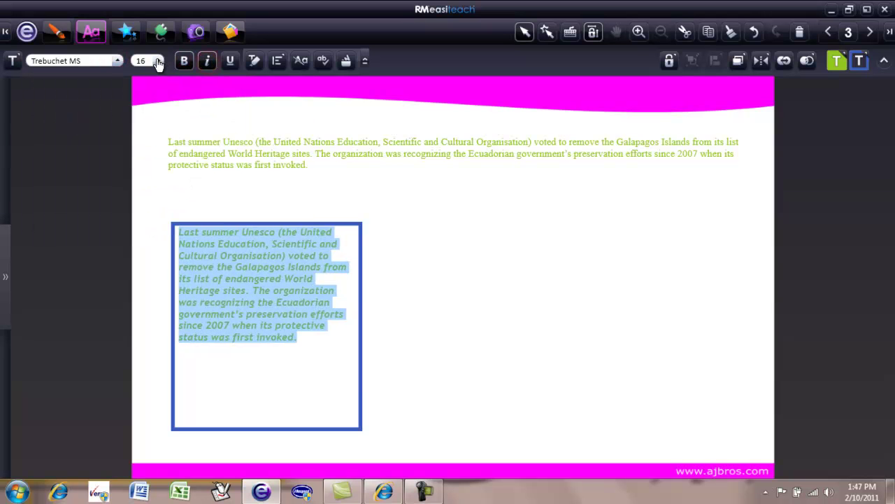
click(158, 61)
click(146, 170)
click(416, 231)
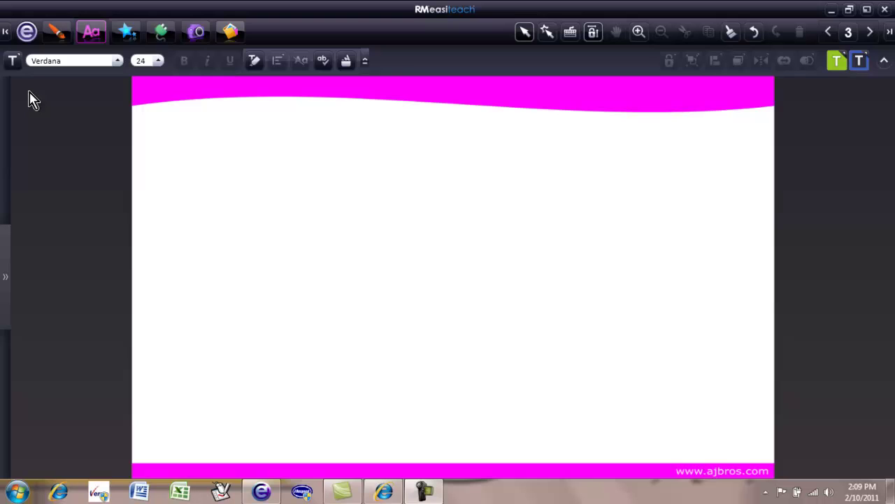
Choose the handwriting text tool and handwrite the title 'Hand Writing' on the page.
click(12, 61)
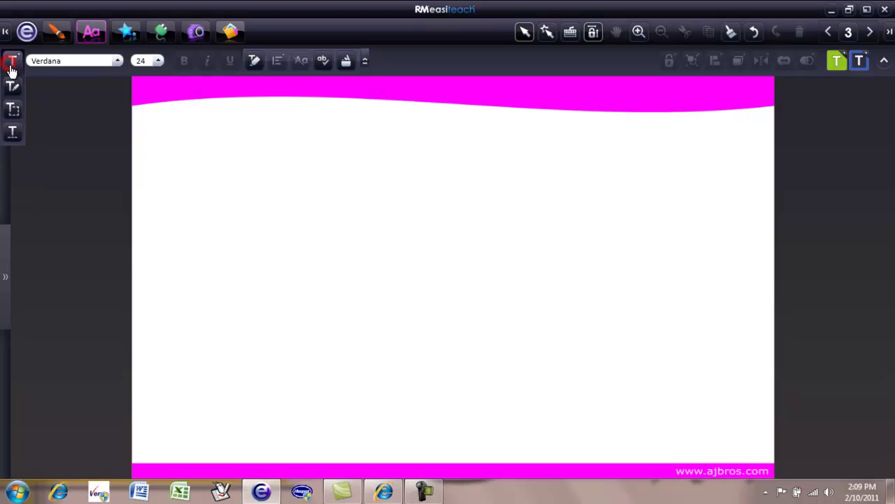
click(11, 88)
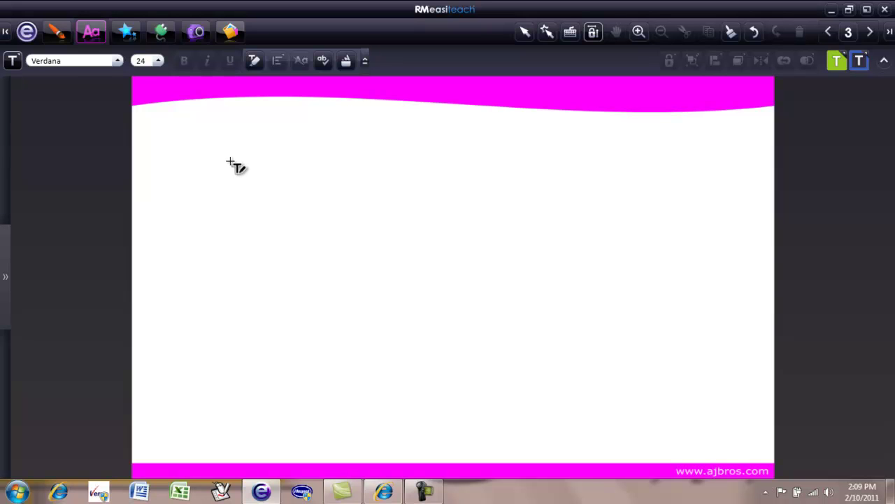
mouse_move(230, 162)
mouse_down()
mouse_move(217, 211)
mouse_move(321, 183)
mouse_move(313, 203)
mouse_up()
drag(326, 166, 323, 208)
mouse_move(371, 172)
mouse_down()
mouse_move(396, 194)
mouse_move(410, 167)
mouse_up()
mouse_move(420, 182)
mouse_down()
mouse_move(421, 196)
mouse_move(455, 174)
mouse_move(526, 190)
mouse_move(499, 223)
mouse_up()
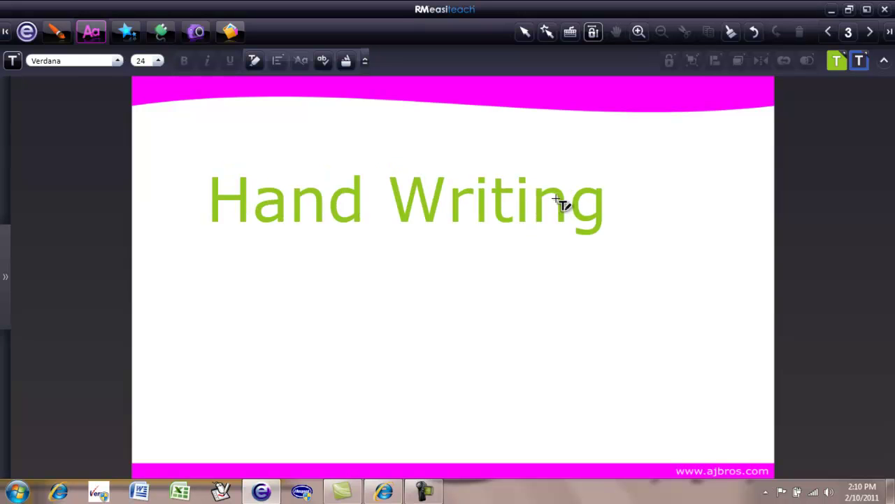
Handwrite 'Hand' below the title so it converts to large typed green text.
drag(181, 264, 176, 370)
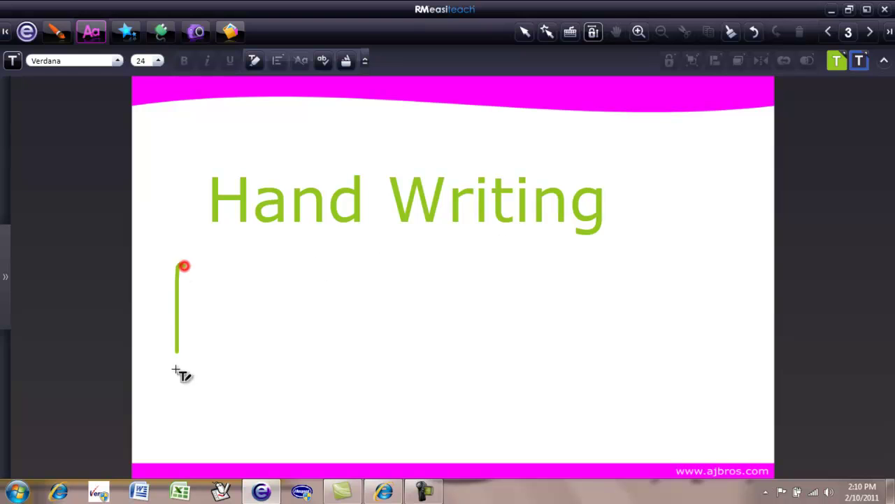
drag(221, 264, 226, 354)
mouse_move(166, 322)
mouse_down()
mouse_move(223, 316)
mouse_move(266, 341)
mouse_move(314, 343)
mouse_up()
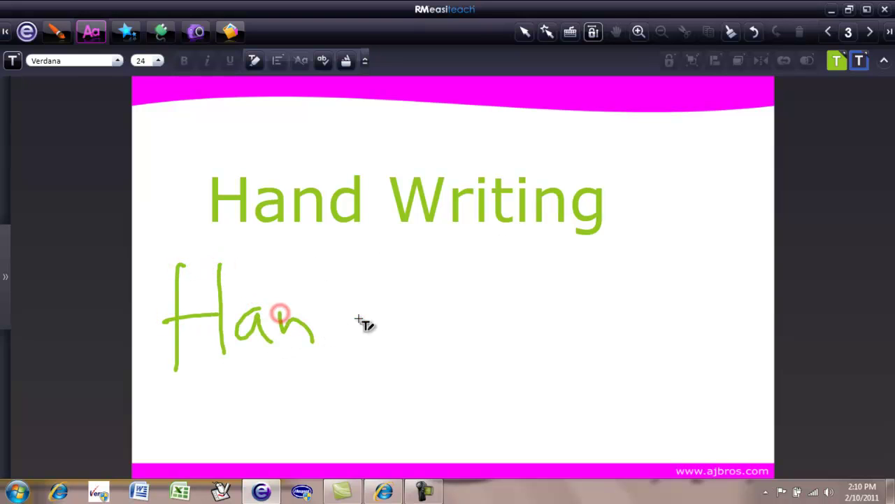
mouse_move(360, 315)
mouse_down()
mouse_move(366, 296)
mouse_move(364, 339)
mouse_up()
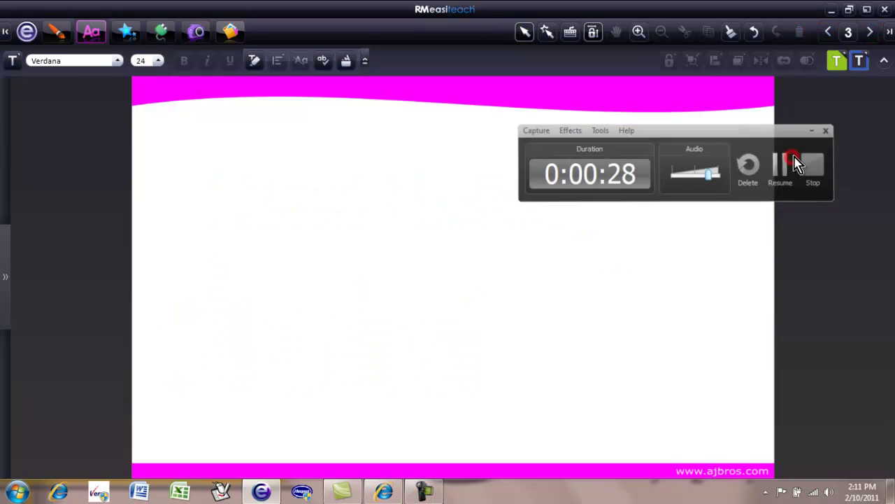
click(783, 159)
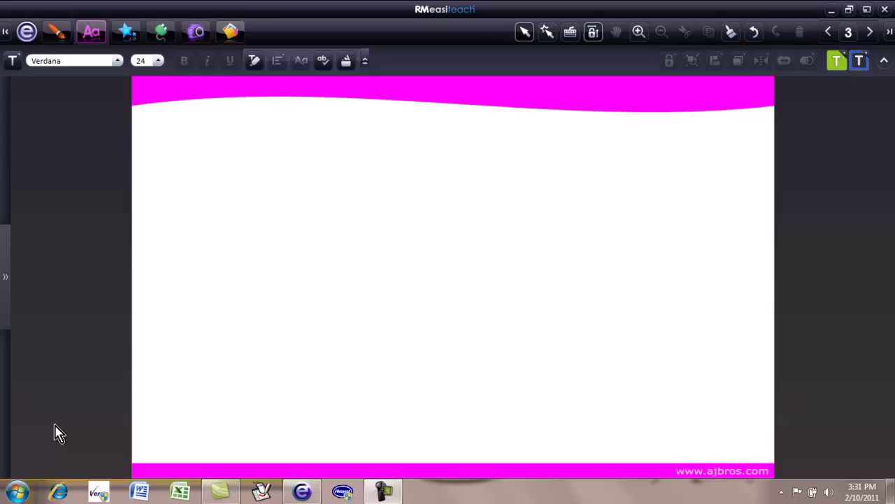
Search the Start menu for 'tablet' and launch the Tablet PC Input Panel.
click(18, 491)
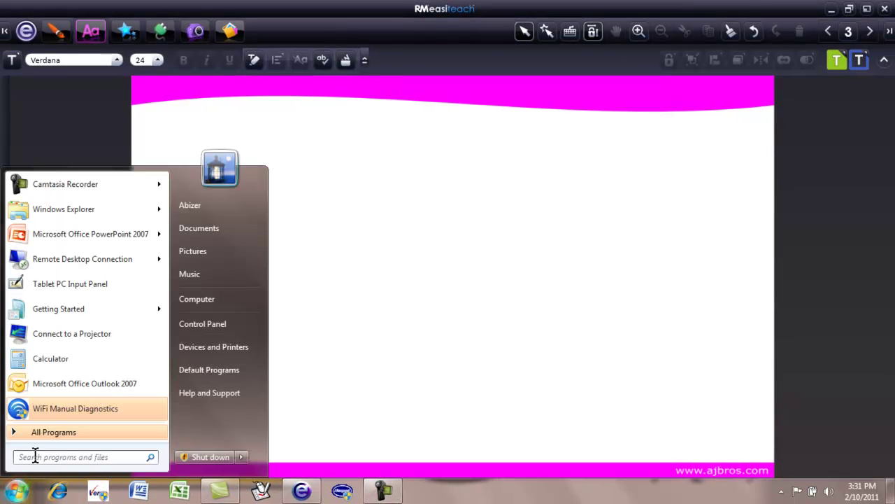
click(34, 456)
text(tab)
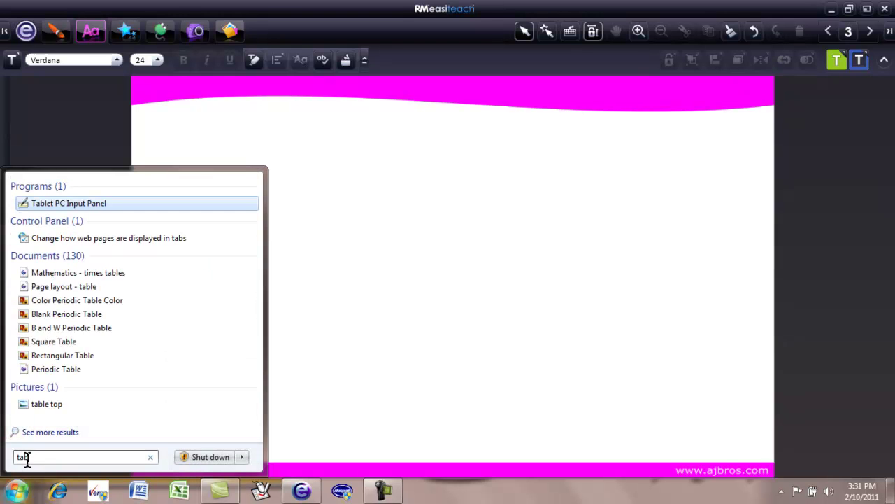
text(let)
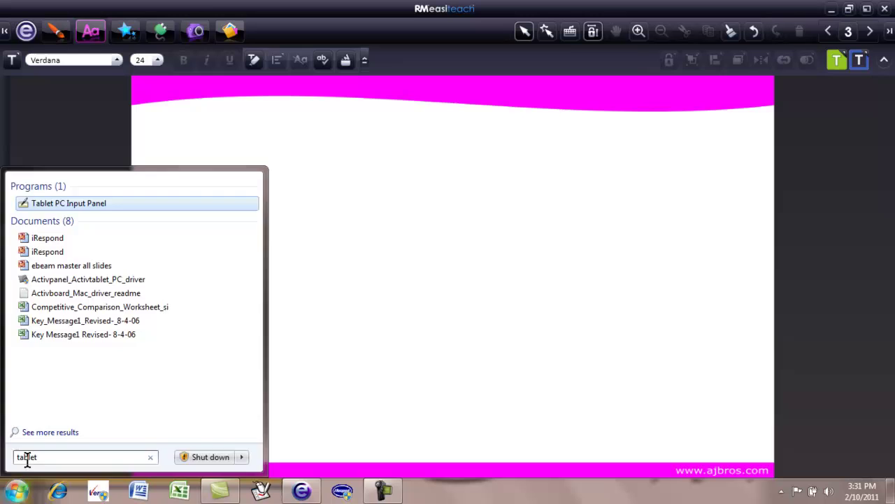
key(Return)
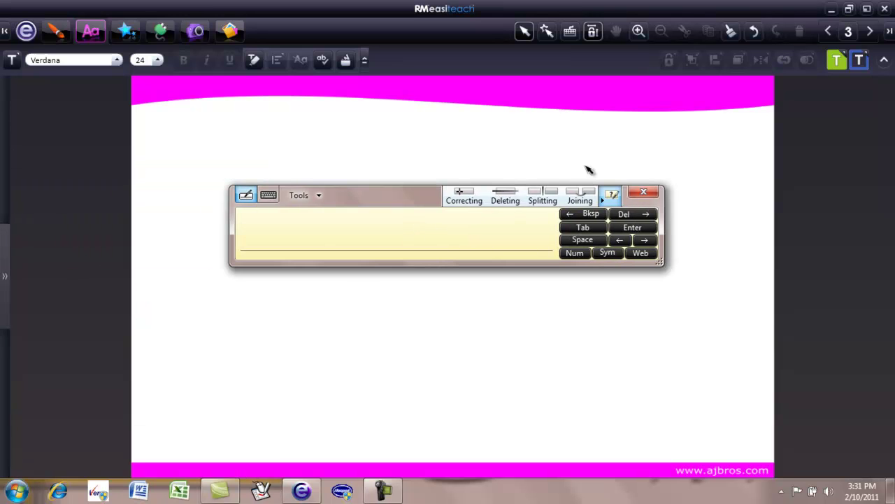
Move the input panel lower, pick the third Easiteach text mode, and start a new text box on page 3.
drag(424, 196, 379, 342)
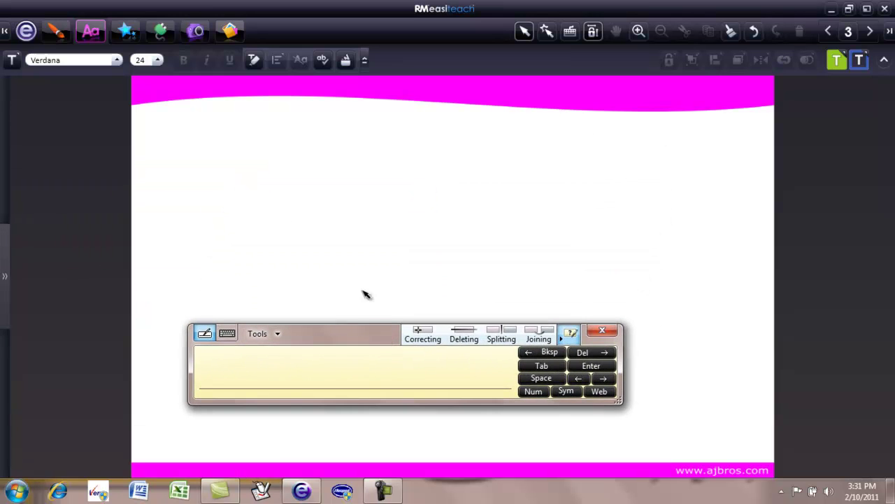
click(11, 60)
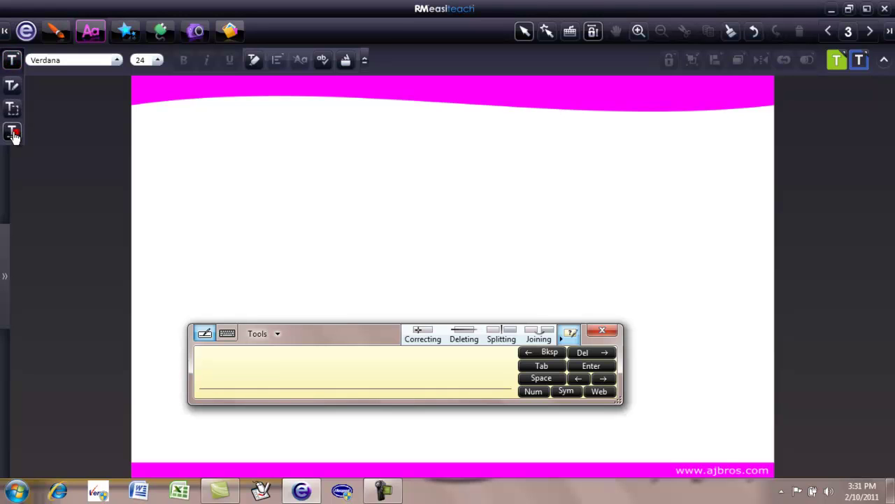
click(15, 131)
click(221, 152)
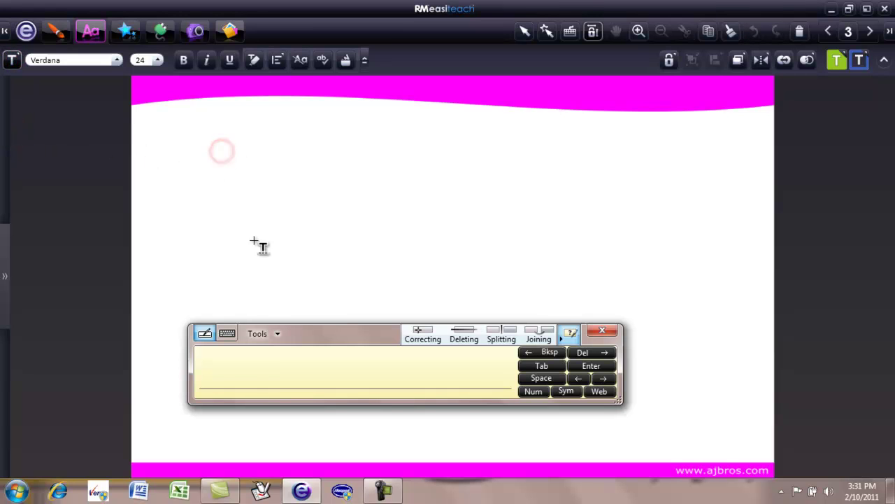
Handwrite 'Hand writing' on the pad and insert it as green text.
drag(212, 367, 293, 371)
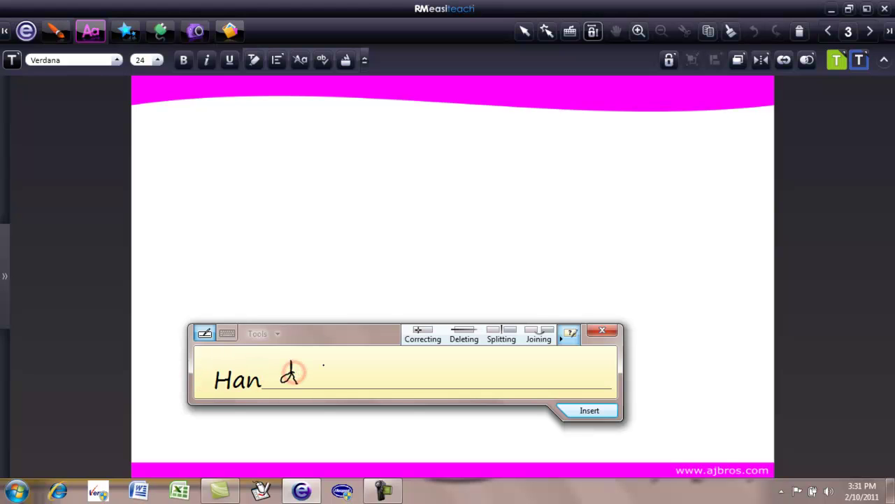
mouse_move(347, 378)
mouse_down()
mouse_move(433, 376)
mouse_move(452, 396)
mouse_up()
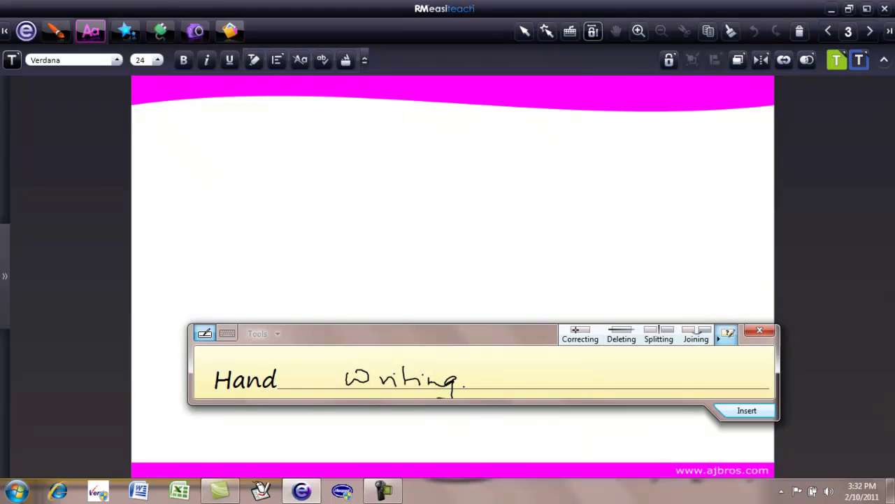
drag(469, 339, 401, 244)
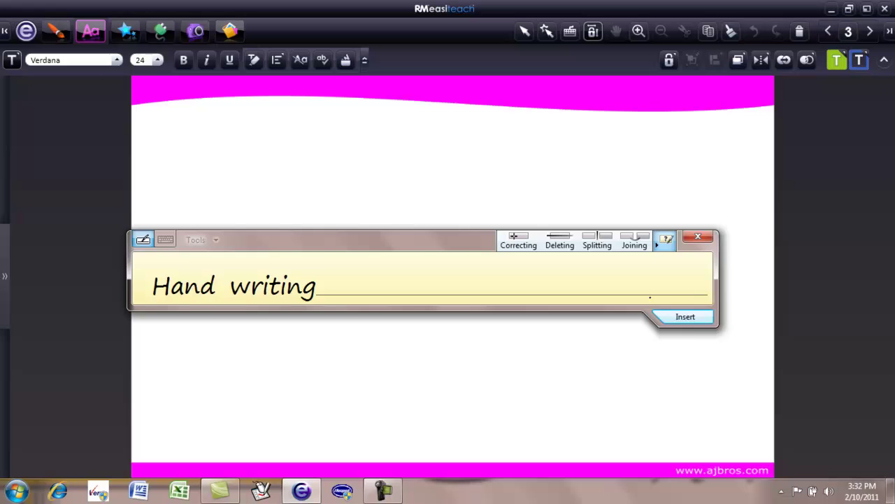
click(684, 323)
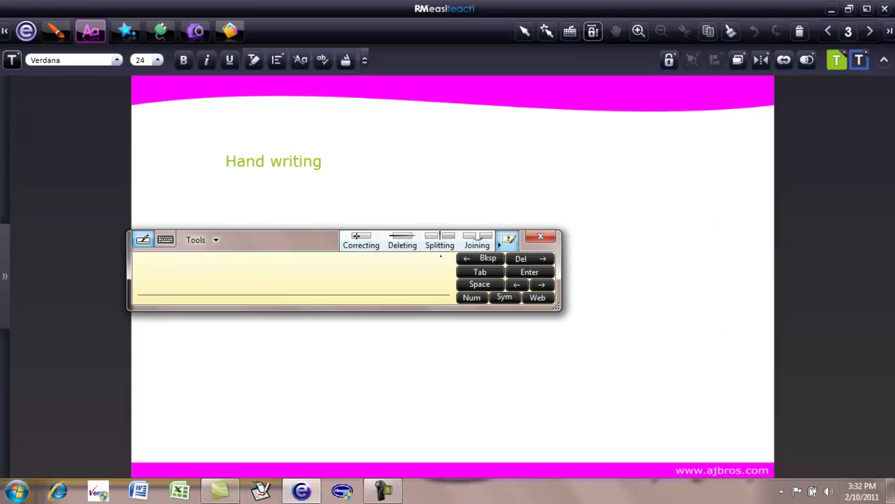
Join 'Hand' and 'writing' into 'Handwriting', insert the correction, and add a new line.
drag(324, 163, 237, 160)
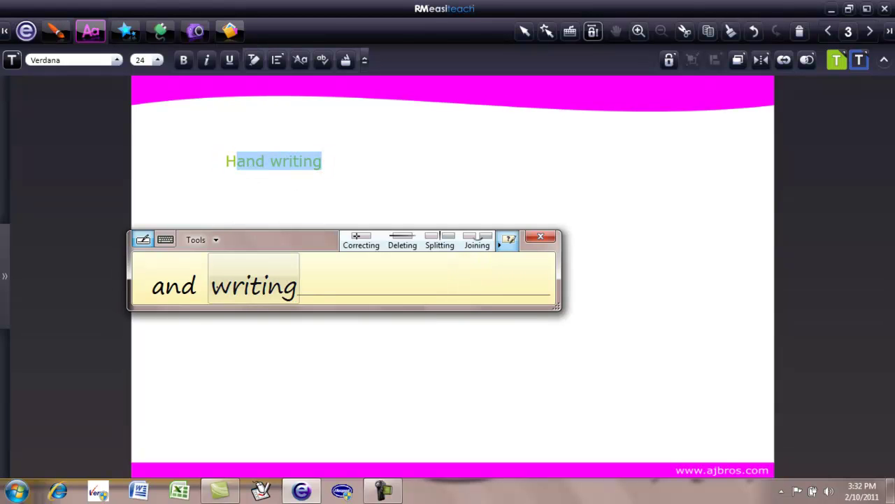
drag(187, 287, 225, 284)
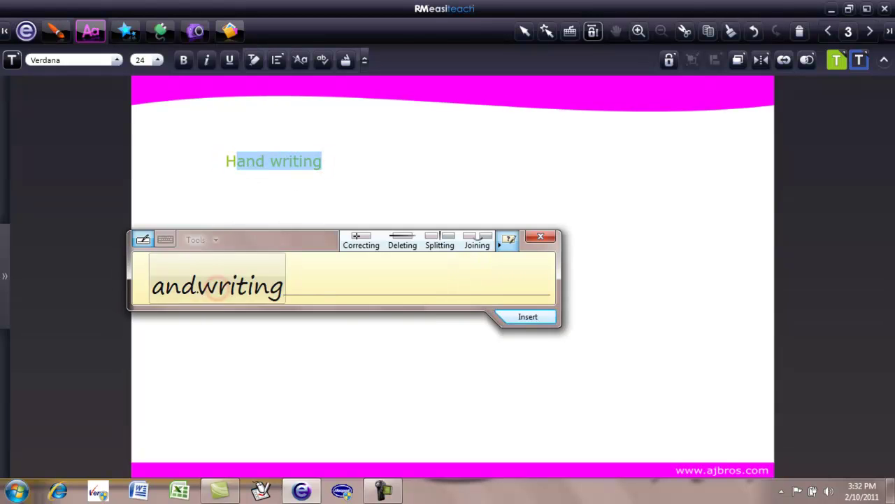
click(526, 317)
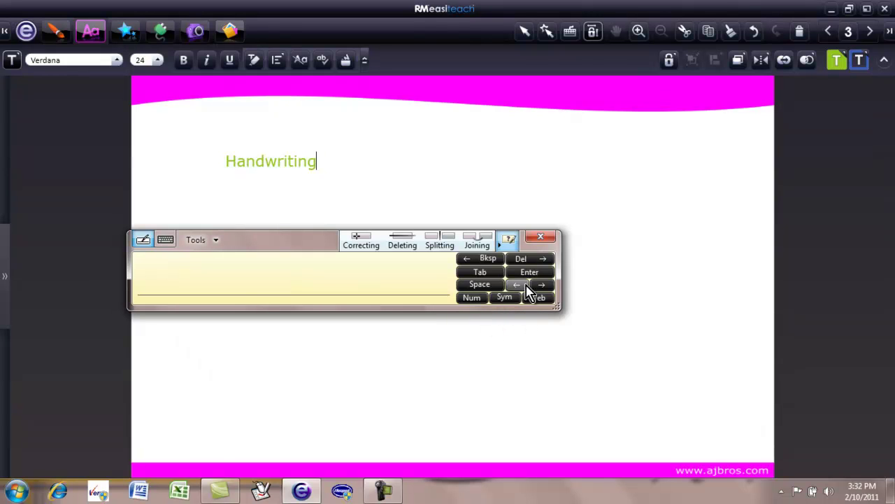
click(529, 272)
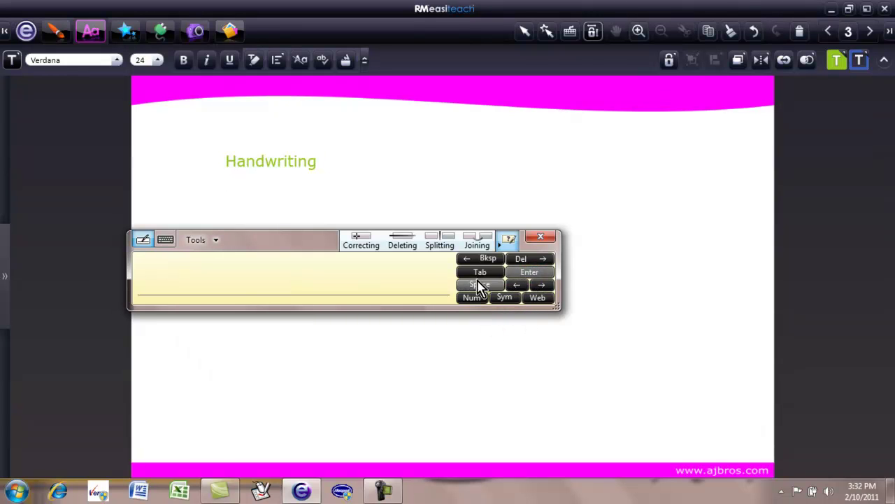
Handwrite 'This is a great tool' on the pad and insert it under 'Handwriting'.
mouse_move(155, 274)
mouse_down()
mouse_move(173, 266)
mouse_move(165, 289)
mouse_move(194, 280)
mouse_move(298, 293)
mouse_move(350, 280)
mouse_up()
click(239, 268)
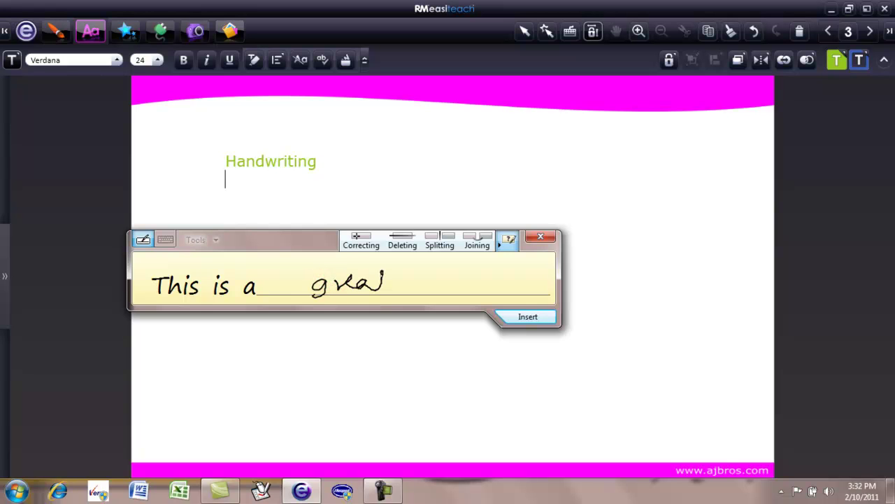
mouse_move(410, 270)
mouse_down()
mouse_move(410, 290)
mouse_move(451, 289)
mouse_up()
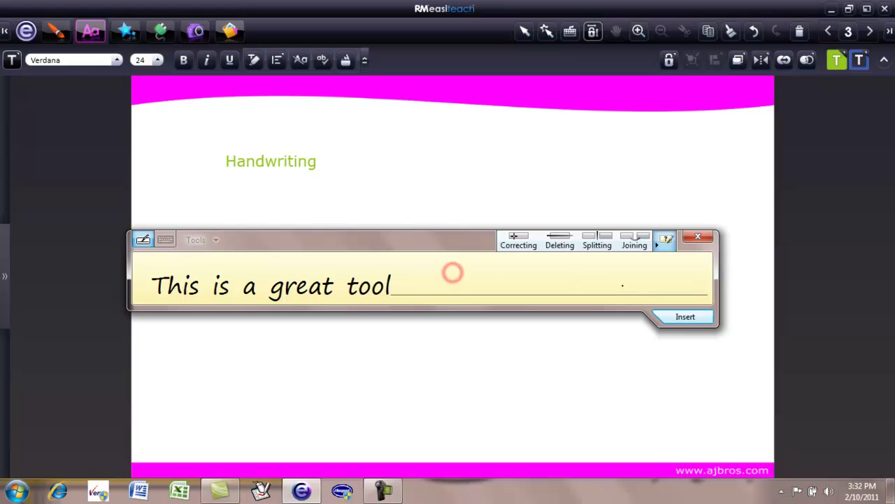
click(686, 319)
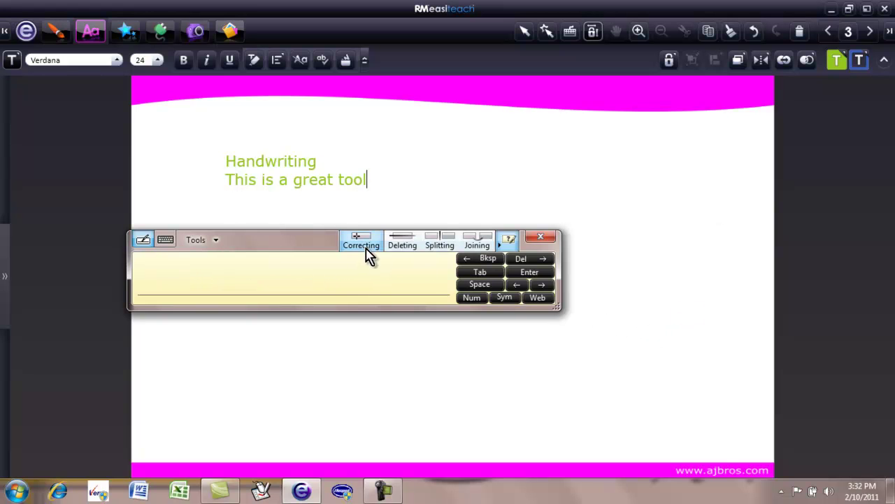
Watch the word-splitting demo, close the input panel, and expand Easiteach's extra text tools.
click(441, 245)
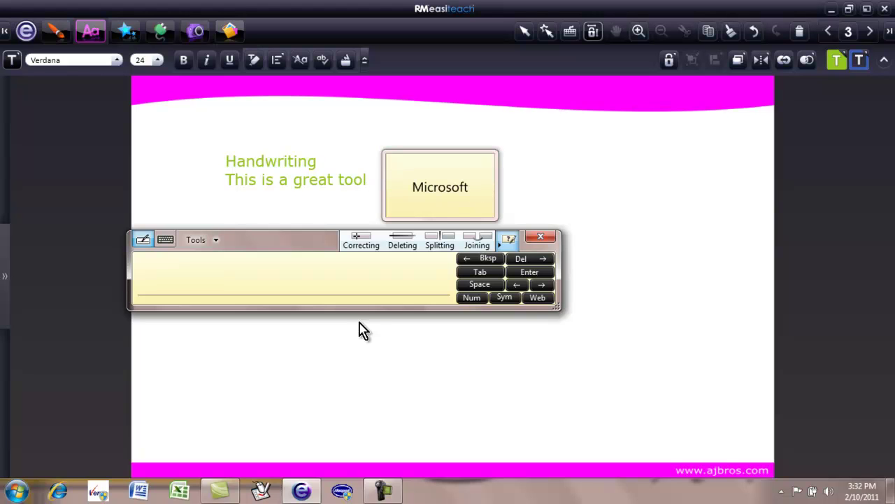
click(544, 240)
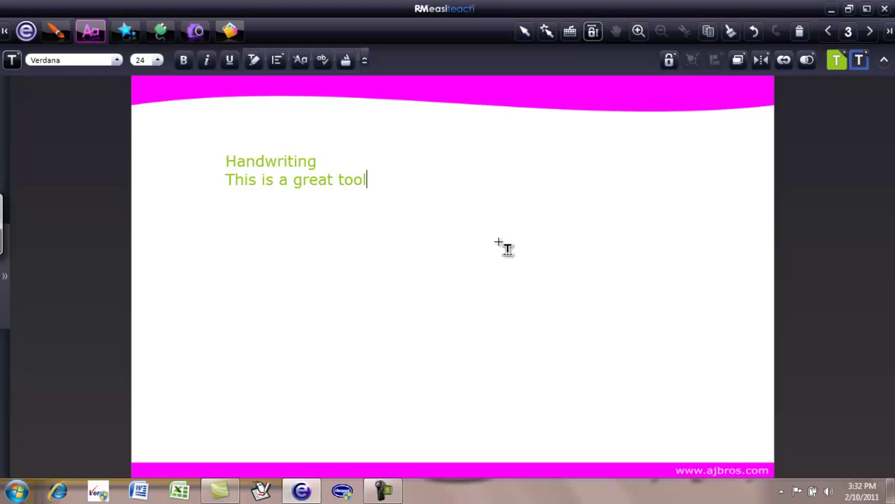
click(365, 62)
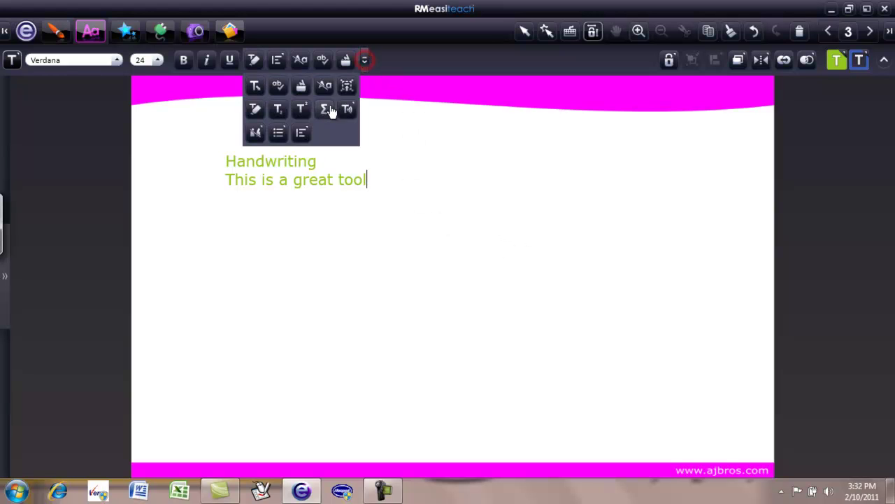